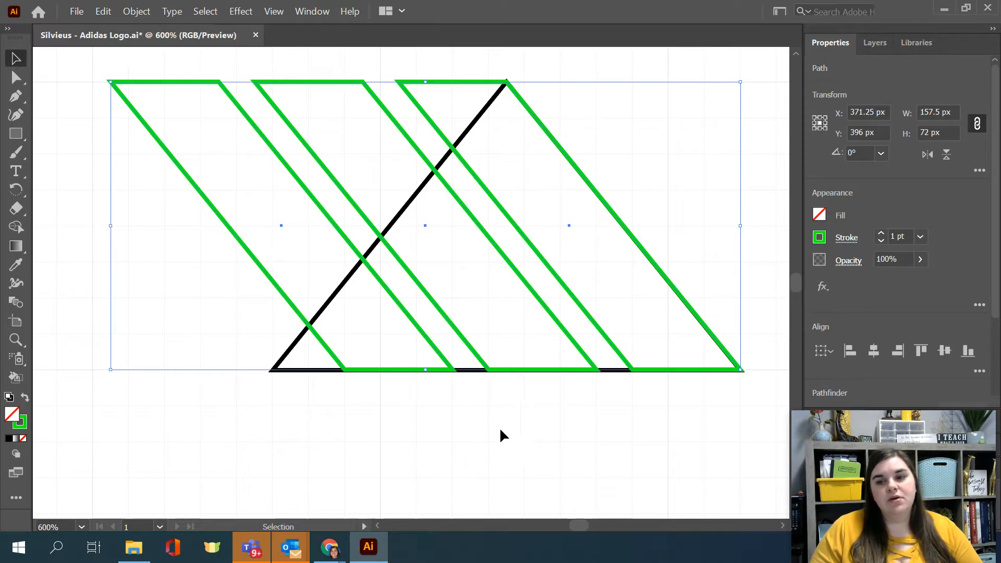
Unlock all locked objects in the artwork and clear the selection.
{"action": "left_click", "coordinate": [637, 387]}
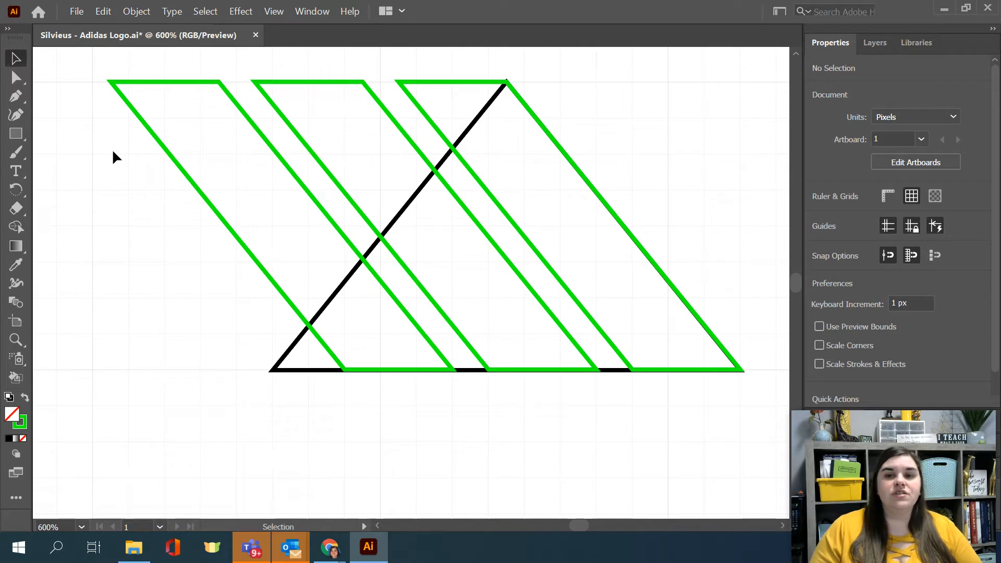
{"action": "left_click", "coordinate": [125, 13]}
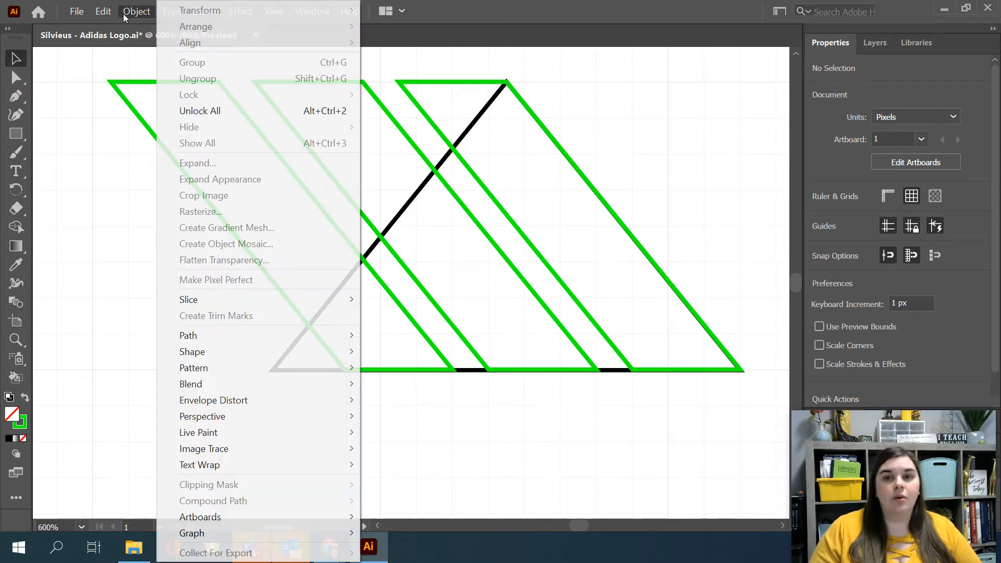
{"action": "left_click", "coordinate": [263, 111]}
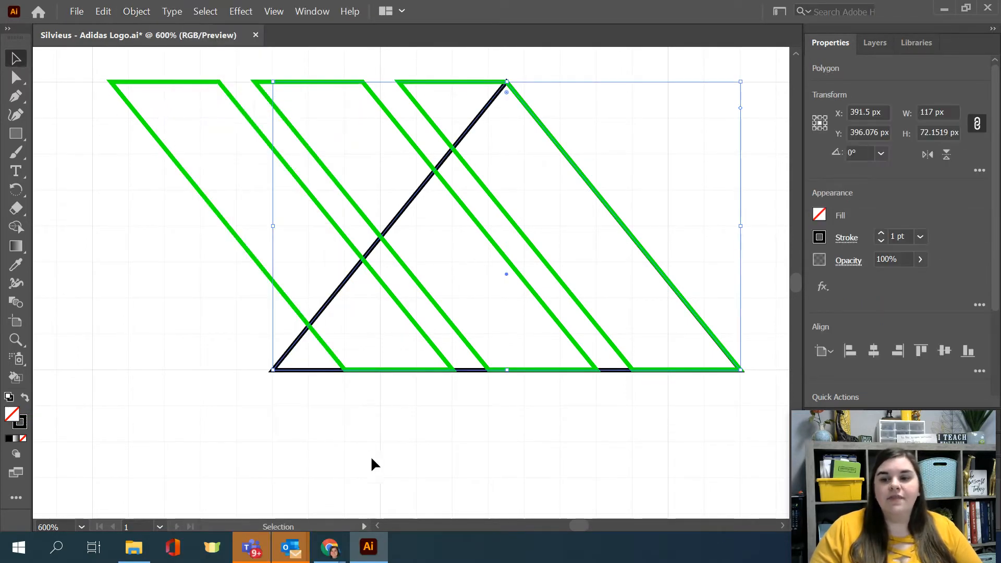
{"action": "left_click", "coordinate": [715, 424]}
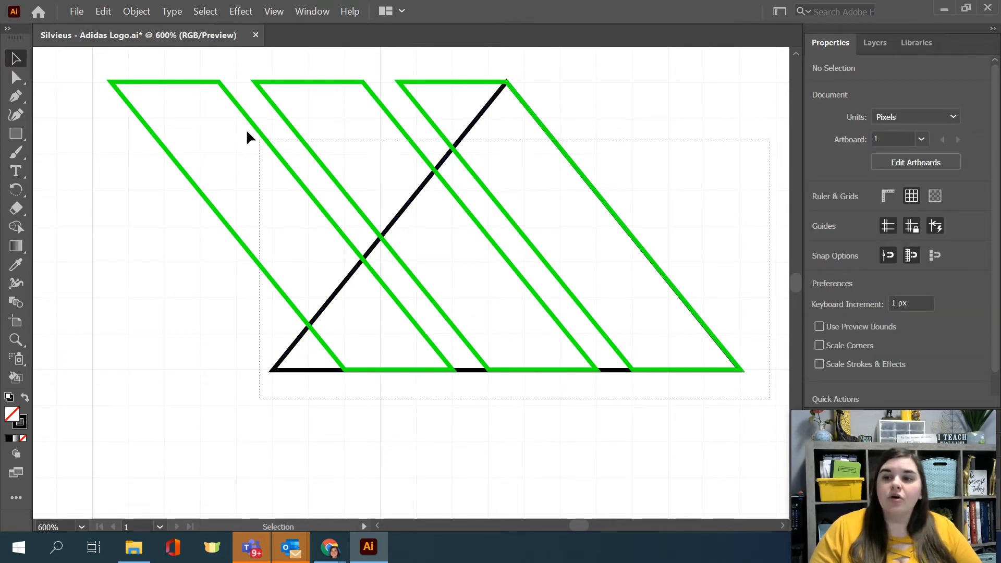
Select only the three green slanted stripes and swap their fill and stroke, giving them a solid green fill with no stroke.
{"action": "left_click", "coordinate": [170, 81]}
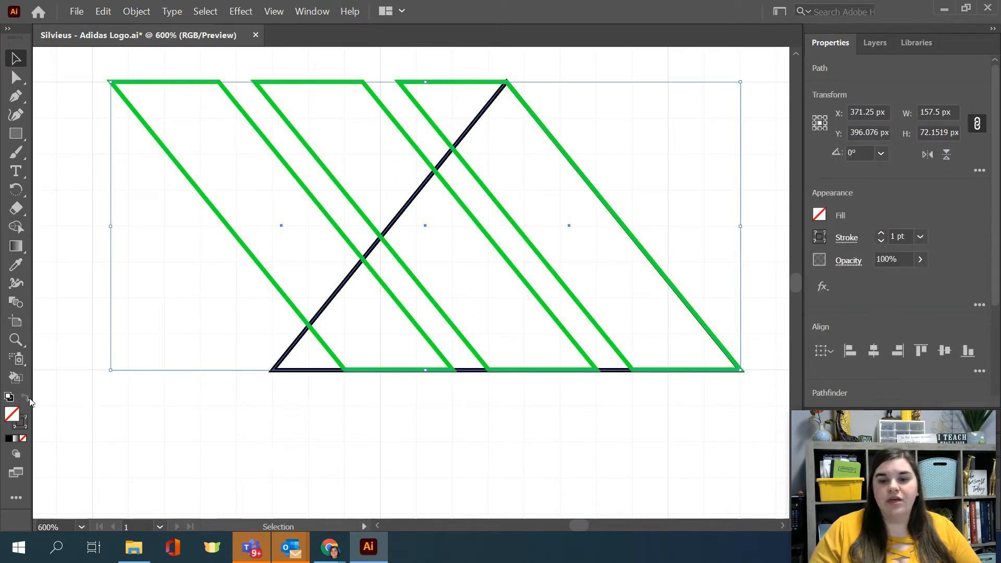
{"action": "key", "text": "ctrl"}
{"action": "key", "text": "ctrl"}
{"action": "key", "text": "ctrl"}
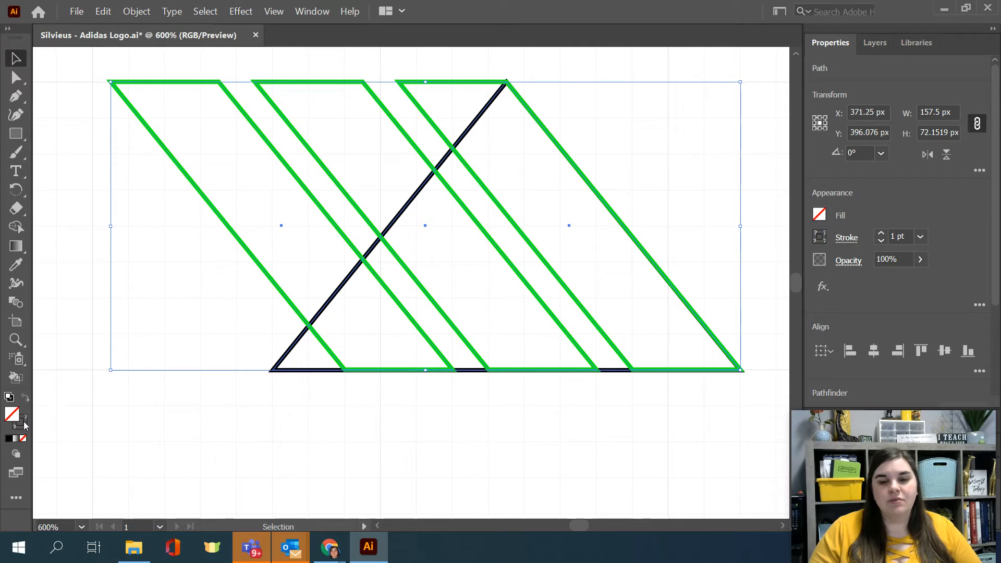
{"action": "left_click", "coordinate": [197, 67]}
{"action": "left_click_drag", "start_coordinate": [163, 62], "coordinate": [448, 108]}
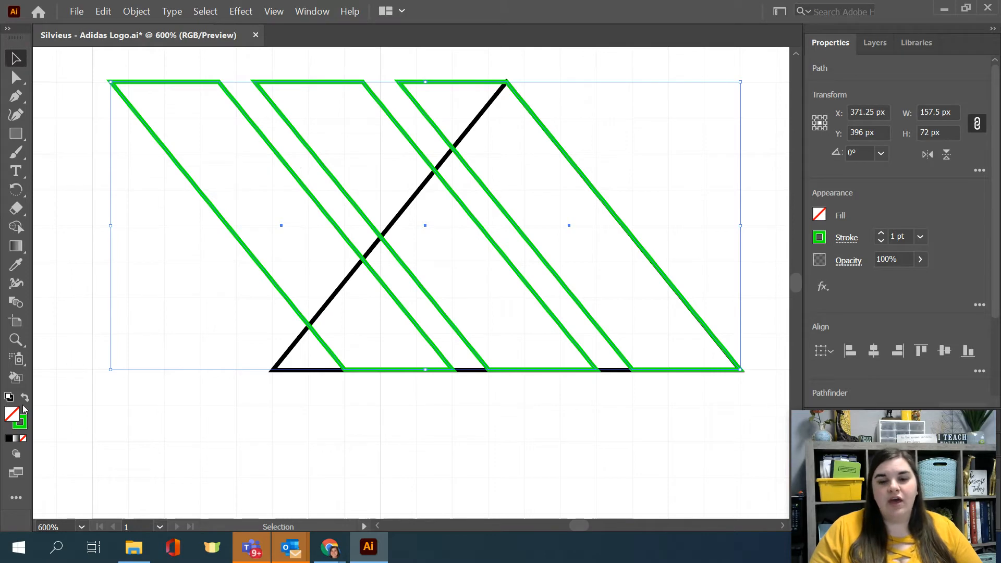
{"action": "left_click", "coordinate": [24, 399]}
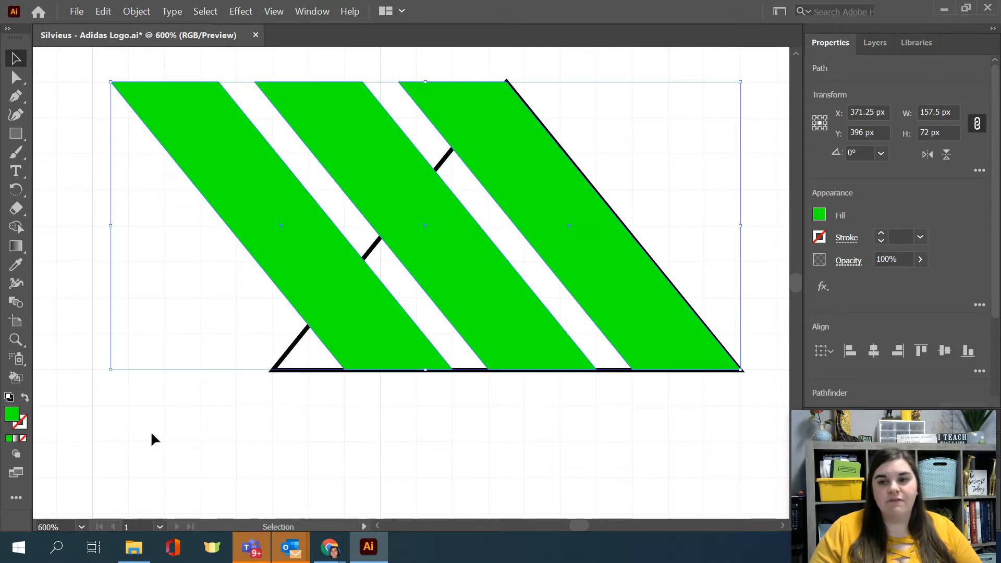
Swap the fill and stroke of the triangle behind the stripes to make it solid black without an outline, and deselect it.
{"action": "left_click", "coordinate": [276, 371]}
{"action": "left_click", "coordinate": [25, 398]}
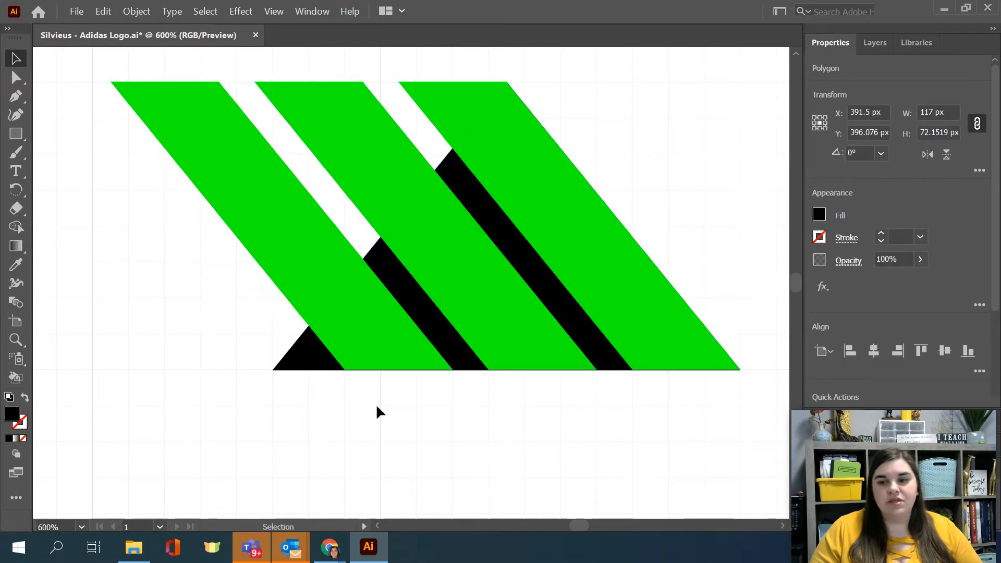
{"action": "left_click", "coordinate": [377, 403]}
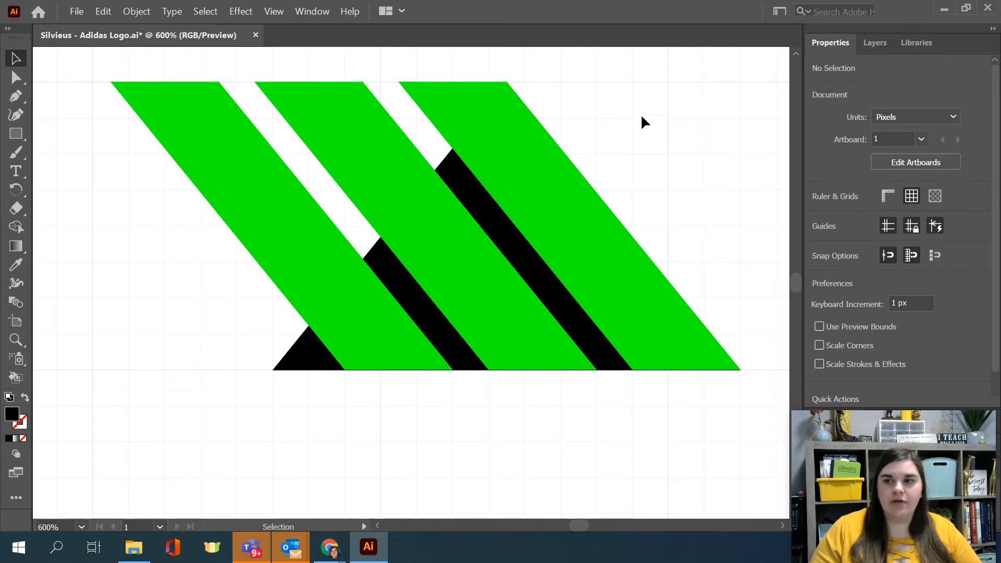
Select all stripes and the triangle, and remove the three stripe portions outside the triangle with the Shape Builder tool.
{"action": "left_click_drag", "start_coordinate": [640, 115], "coordinate": [216, 370]}
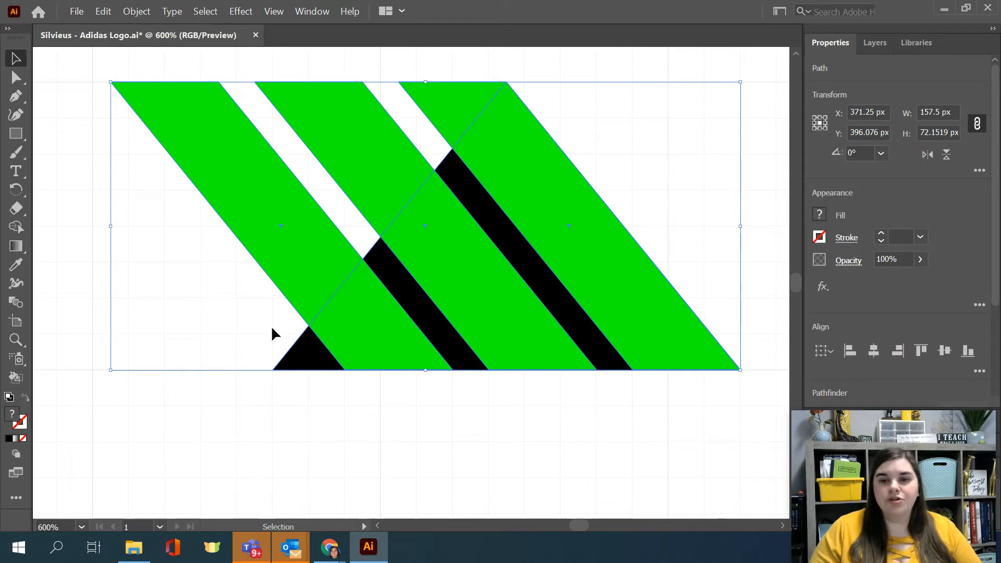
{"action": "left_click", "coordinate": [15, 227]}
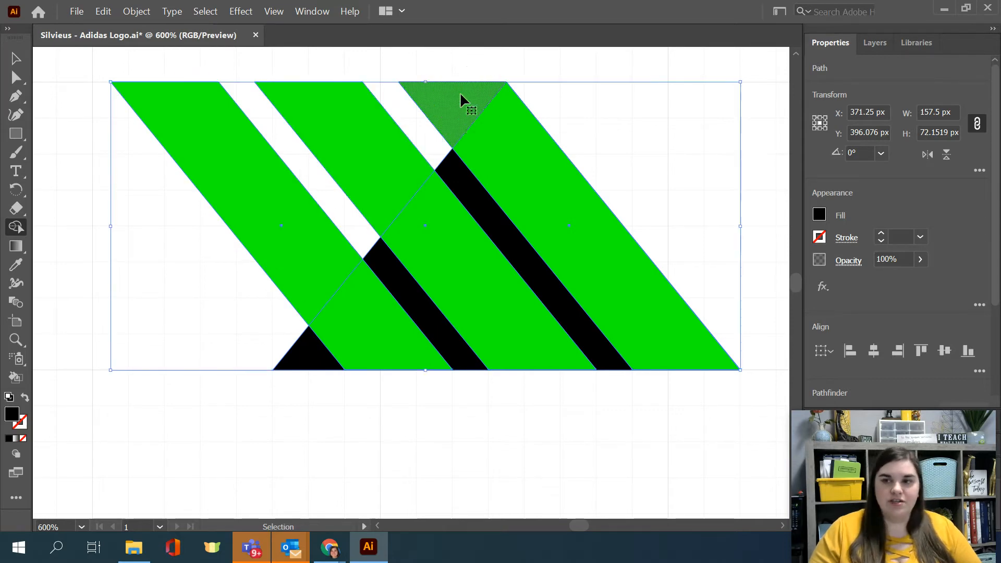
{"action": "key", "text": "alt"}
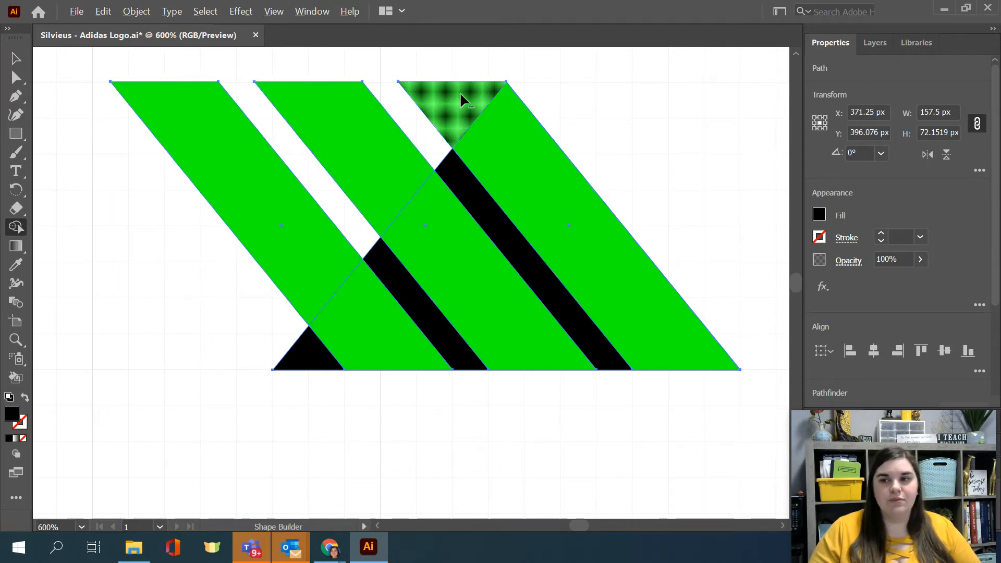
{"action": "left_click", "coordinate": [462, 99], "text": "alt"}
{"action": "left_click", "coordinate": [398, 127], "text": "alt"}
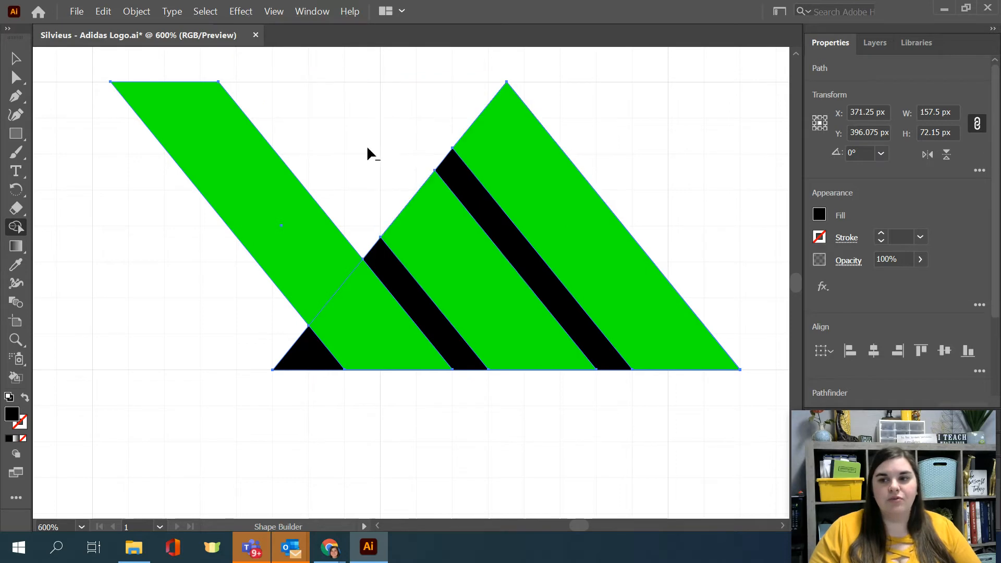
{"action": "left_click", "coordinate": [282, 214], "text": "alt"}
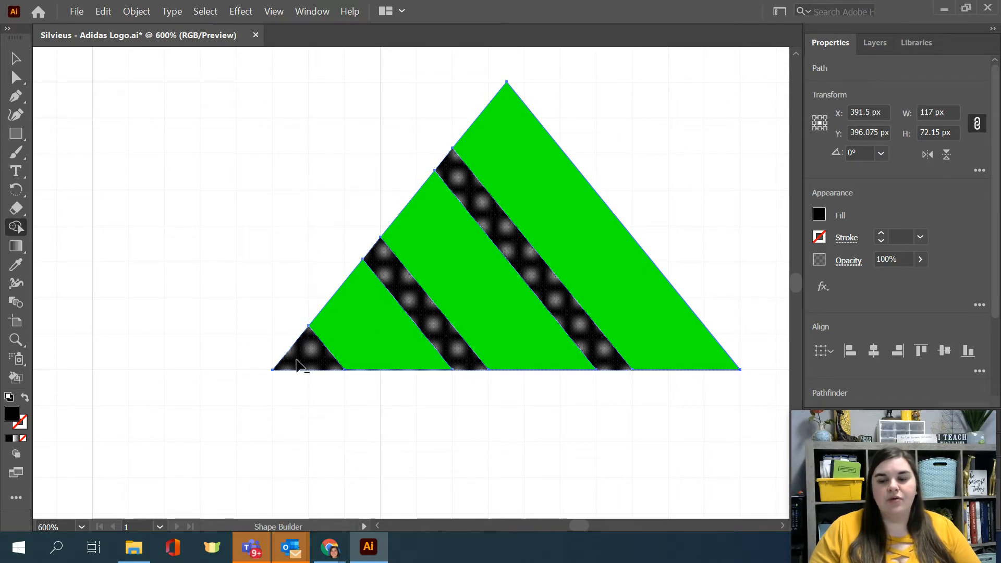
Subtract the black triangle areas between and beside the green stripes with Shape Builder, and clear the selection.
{"action": "left_click", "coordinate": [297, 365], "text": "alt"}
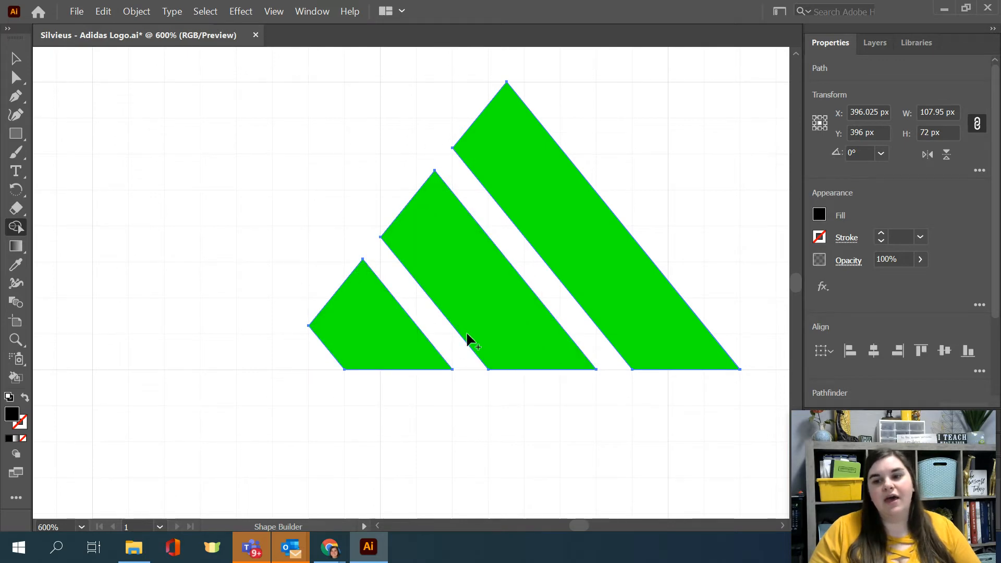
{"action": "key", "text": "v"}
{"action": "left_click", "coordinate": [212, 130]}
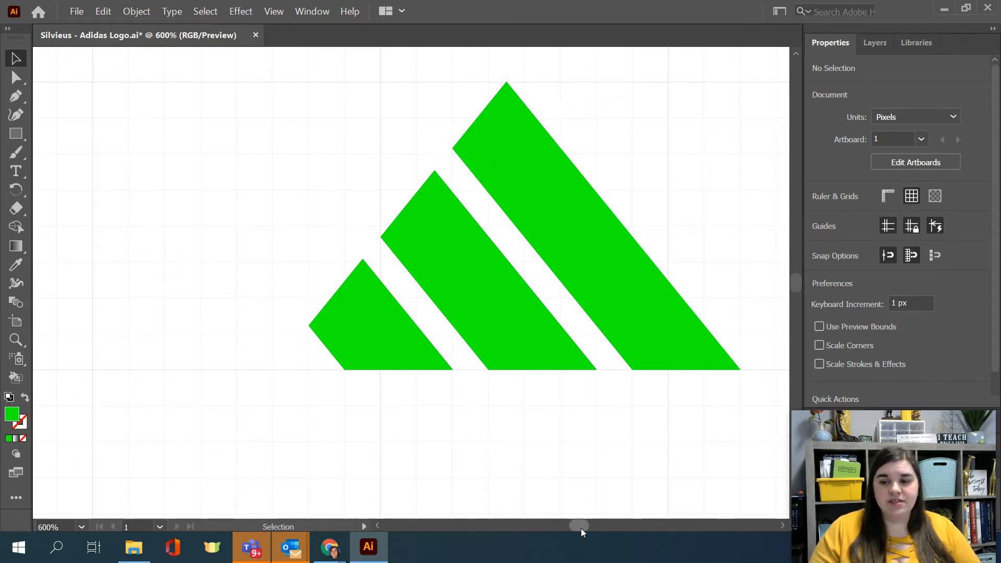
Switch to Chrome to compare the stripes with the reference Adidas logo image, and return to the Illustrator drawing.
{"action": "scroll", "coordinate": [581, 527], "scroll_direction": "right", "scroll_amount": 10}
{"action": "scroll", "coordinate": [698, 449], "scroll_direction": "right", "scroll_amount": 10}
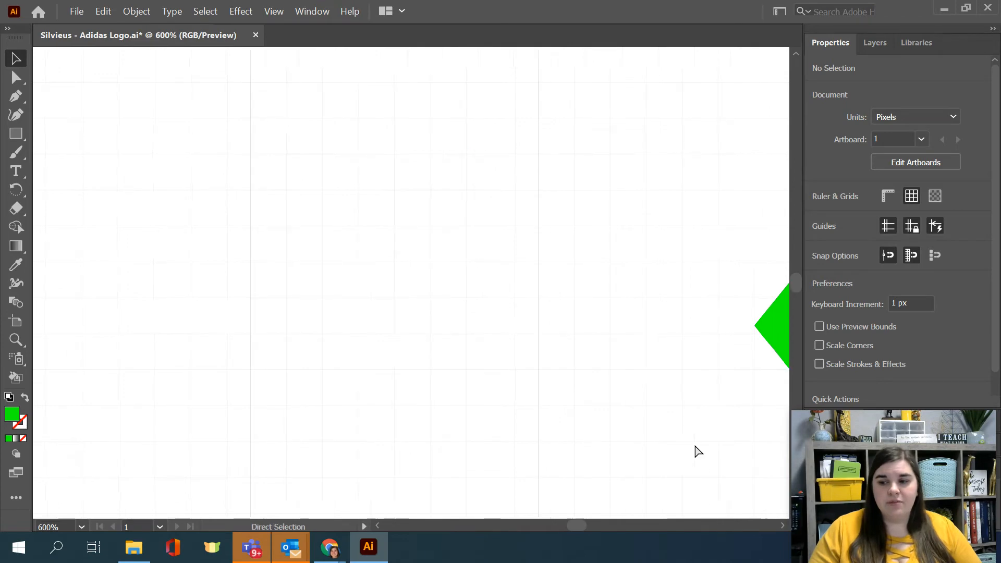
{"action": "scroll", "coordinate": [708, 439], "scroll_direction": "right", "scroll_amount": 5}
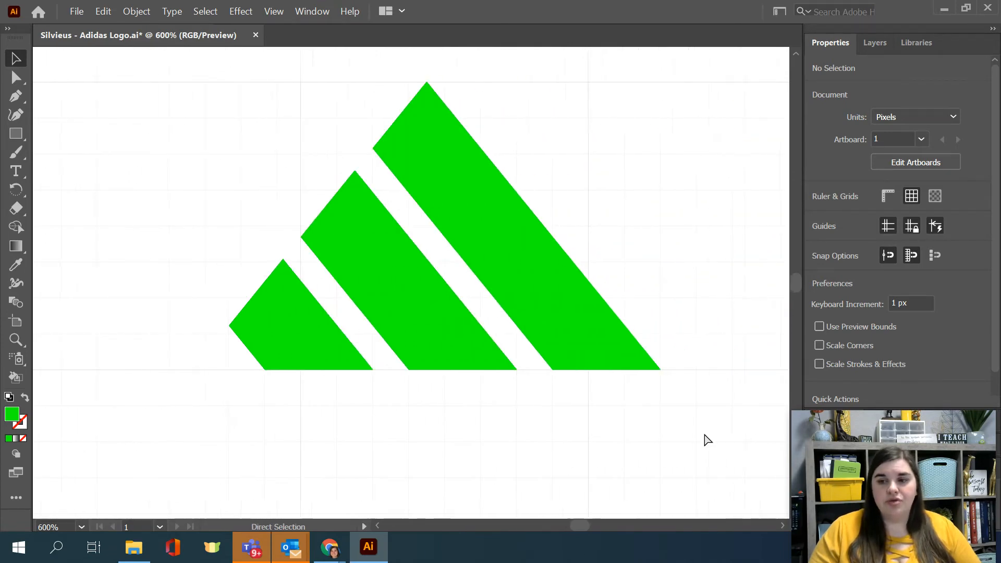
{"action": "left_click", "coordinate": [678, 447]}
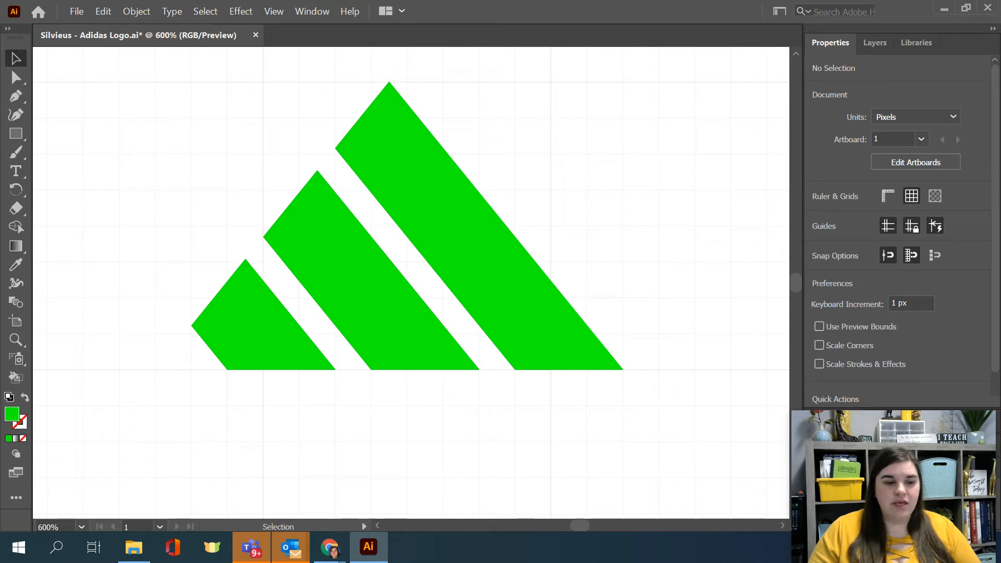
{"action": "key", "text": "alt+Tab"}
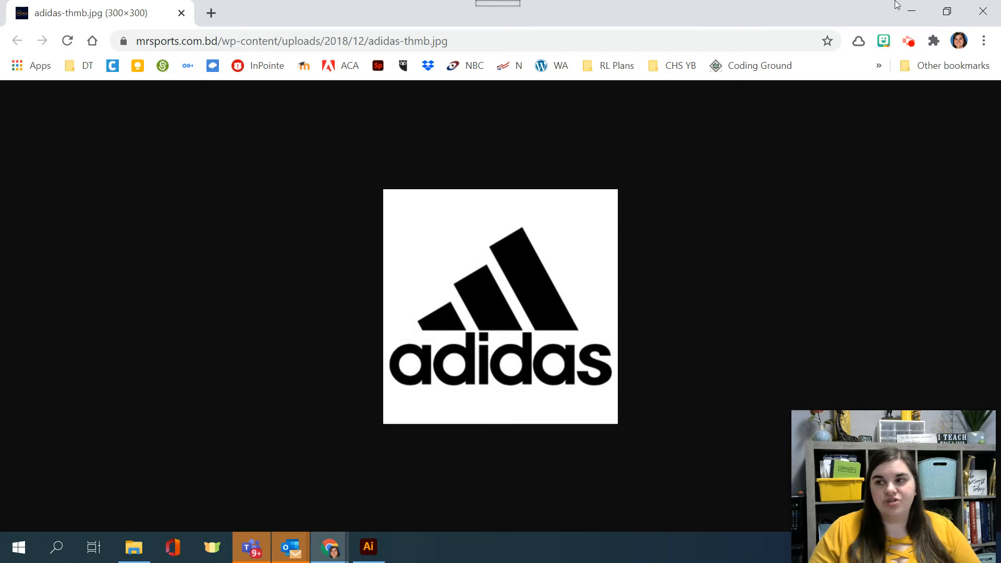
{"action": "left_click", "coordinate": [911, 11]}
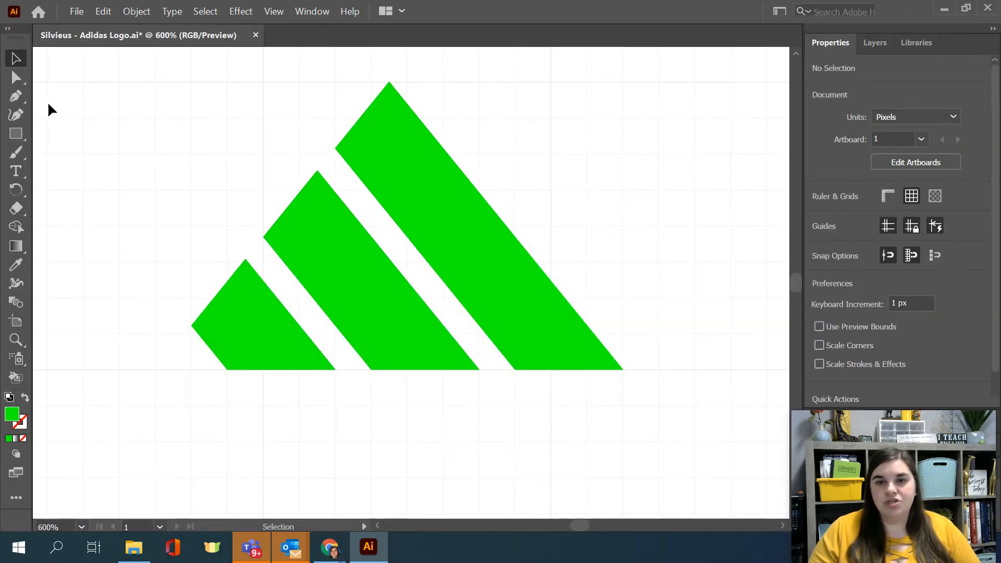
Try reshaping the tallest stripe by moving its upper-left anchor point and its slanted top edge, undoing each change.
{"action": "left_click", "coordinate": [16, 78]}
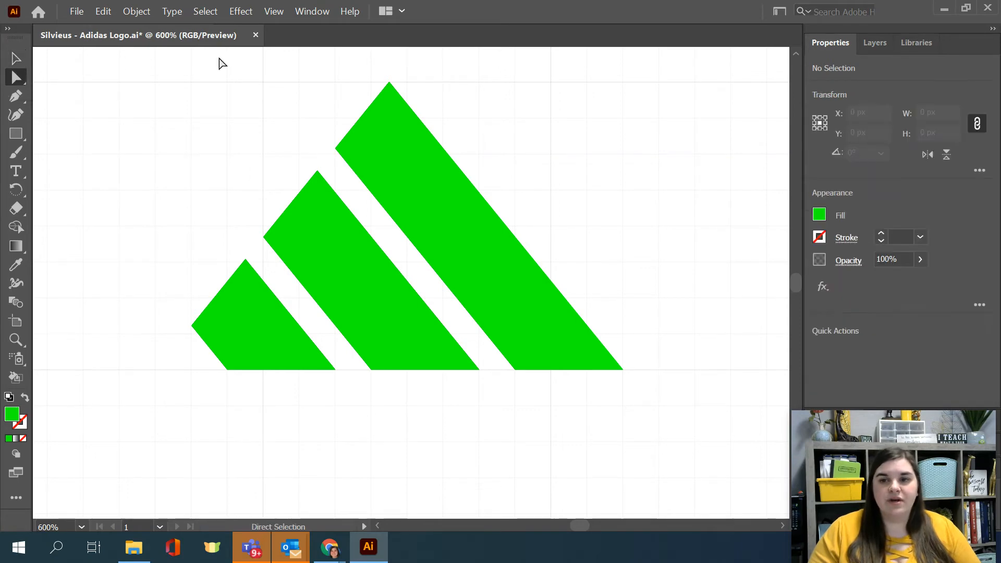
{"action": "left_click", "coordinate": [336, 149]}
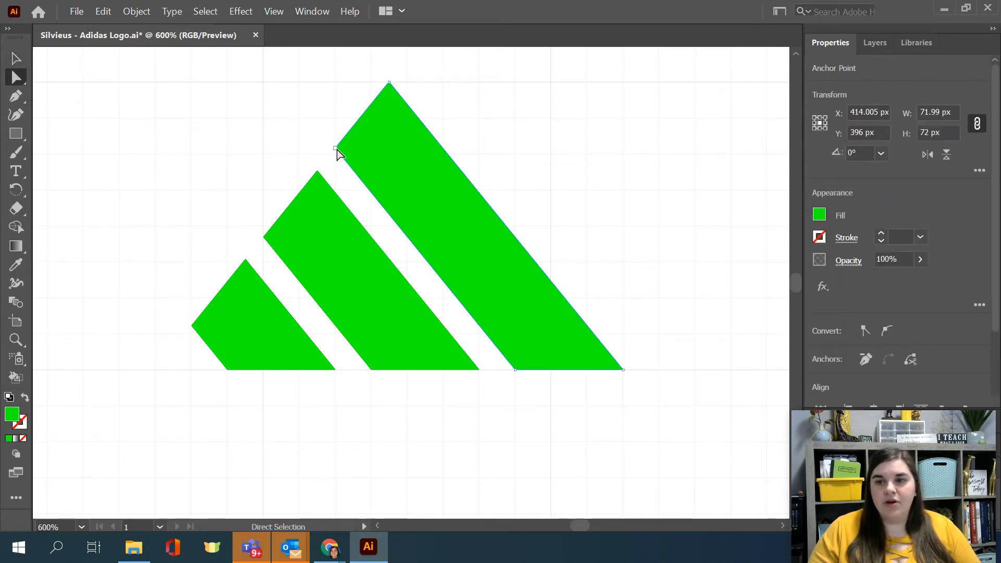
{"action": "left_click", "coordinate": [335, 149]}
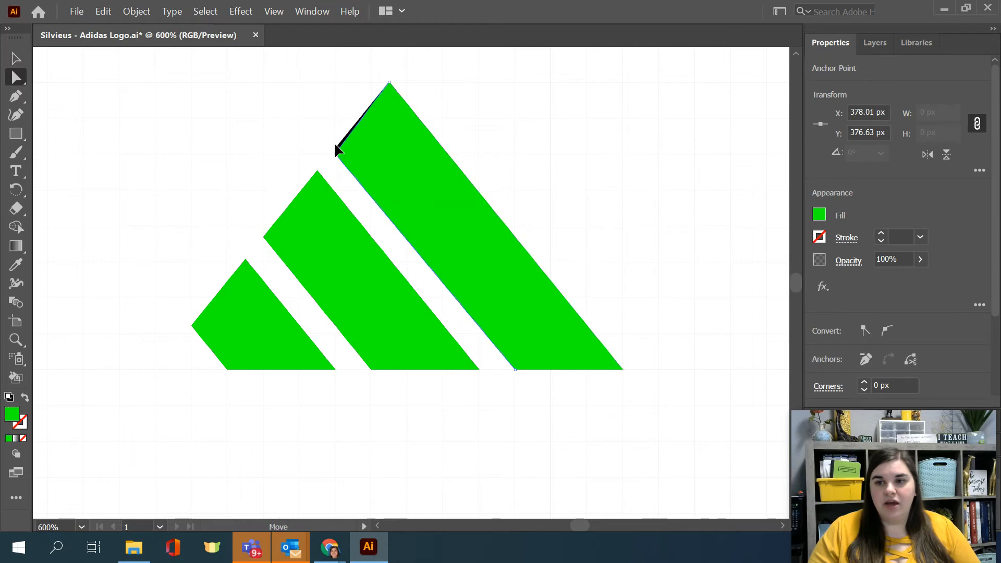
{"action": "left_click_drag", "start_coordinate": [335, 150], "coordinate": [315, 139]}
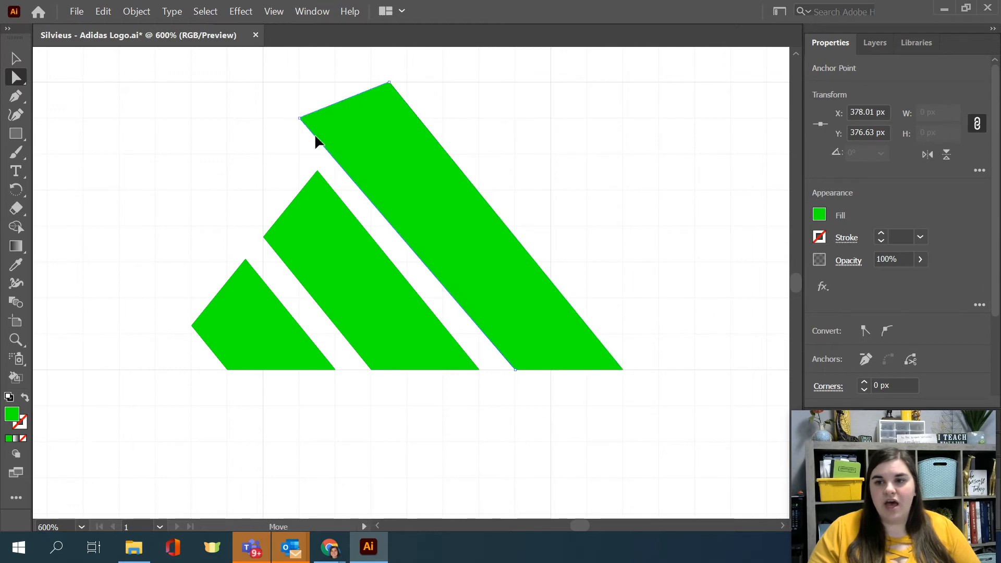
{"action": "key", "text": "ctrl+z"}
{"action": "key", "text": "ctrl+shift+z"}
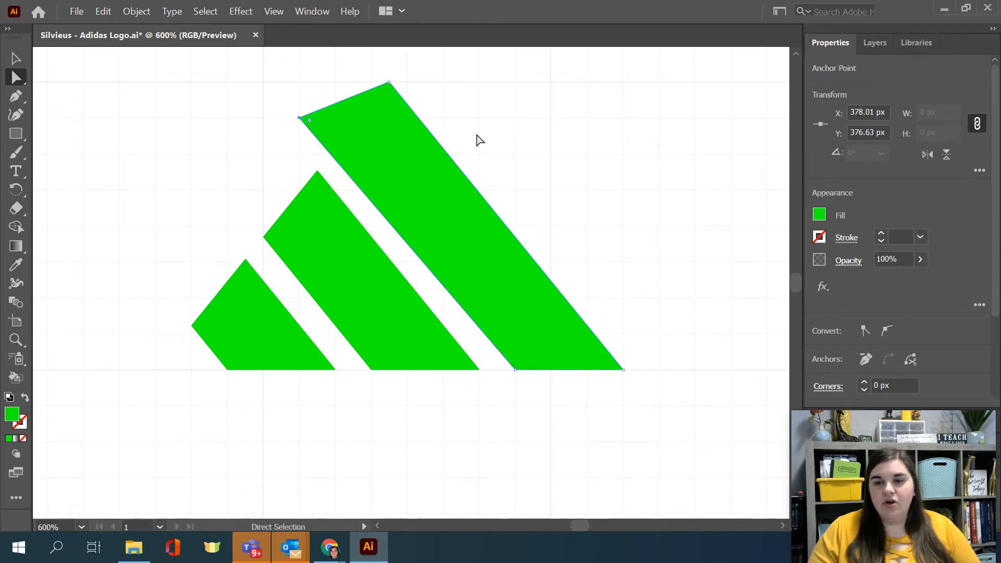
{"action": "key", "text": "ctrl+z"}
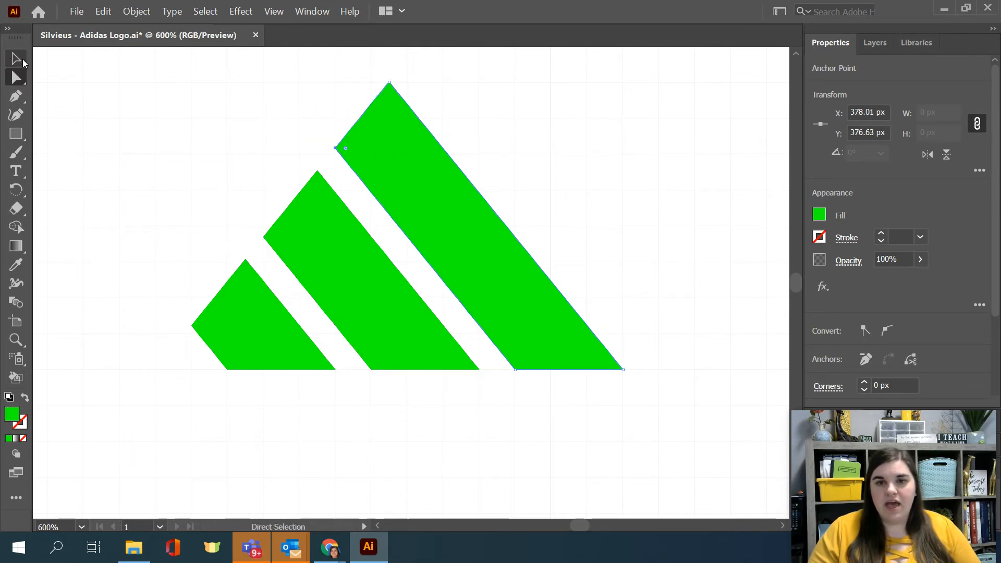
{"action": "left_click_drag", "start_coordinate": [337, 151], "coordinate": [408, 157]}
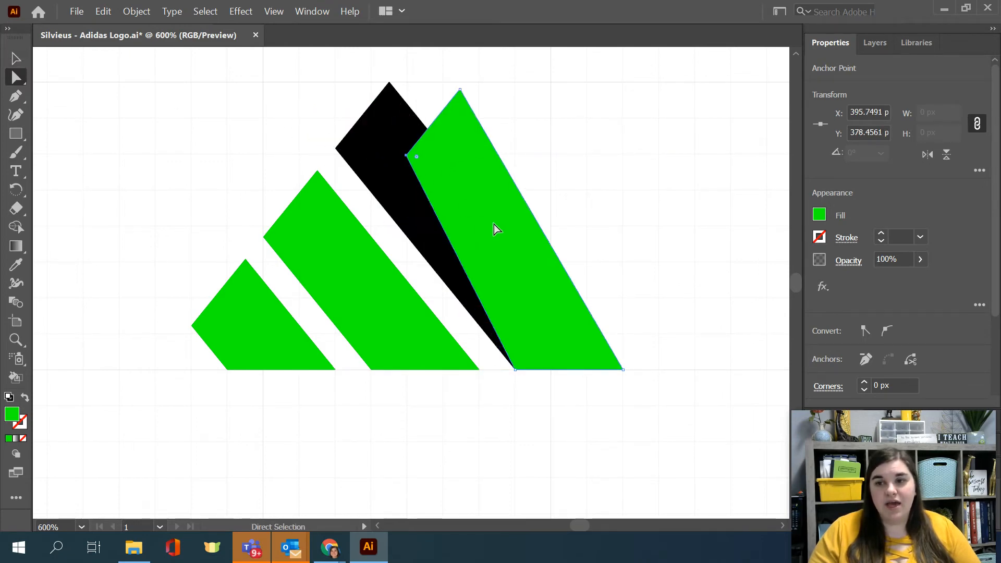
{"action": "key", "text": "ctrl+z"}
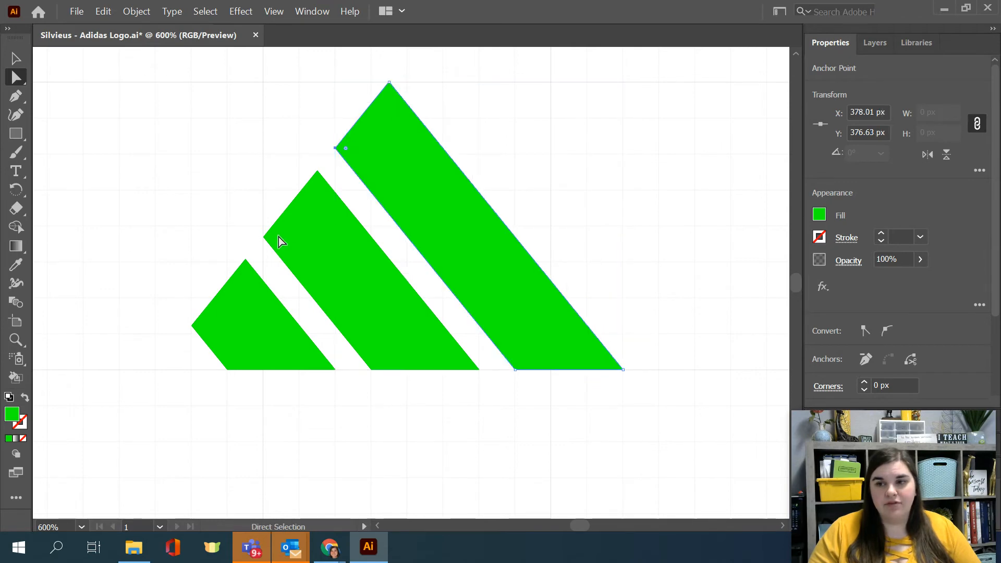
Try moving the smallest stripe over the middle stripe, undo the move, and clear the selection.
{"action": "left_click", "coordinate": [16, 58]}
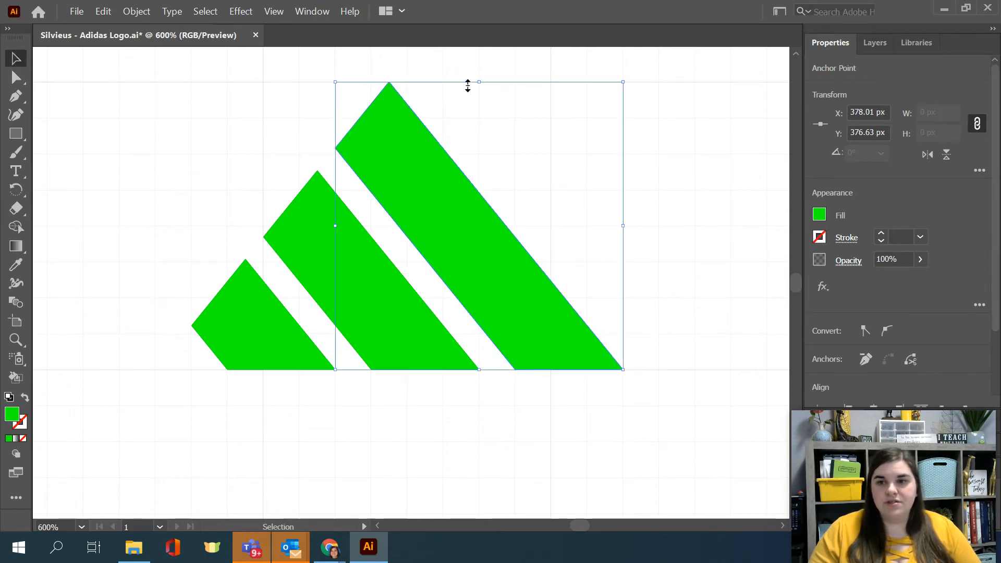
{"action": "left_click_drag", "start_coordinate": [110, 69], "coordinate": [636, 422]}
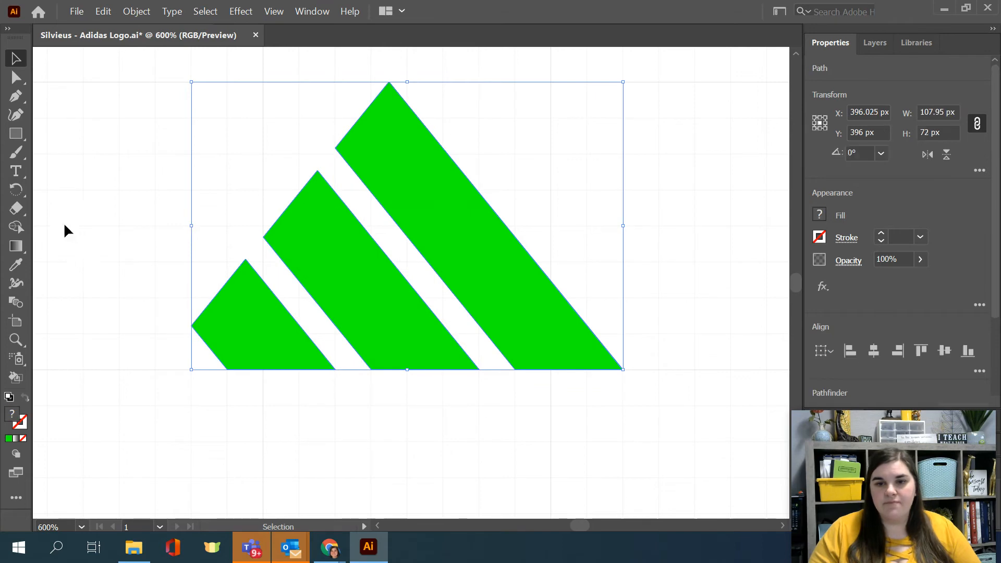
{"action": "left_click", "coordinate": [12, 229]}
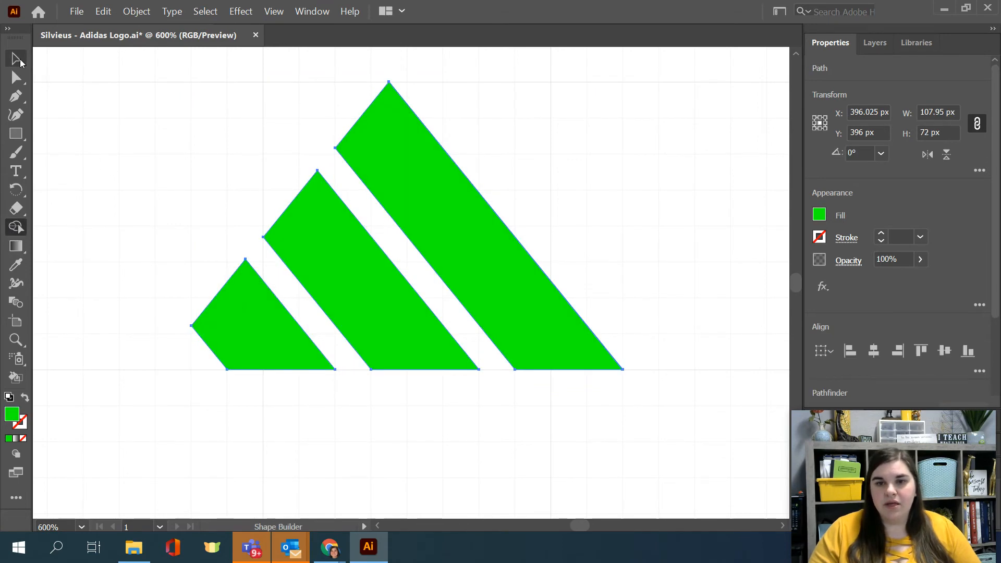
{"action": "left_click", "coordinate": [15, 59]}
{"action": "left_click", "coordinate": [160, 422]}
{"action": "left_click_drag", "start_coordinate": [213, 350], "coordinate": [387, 344]}
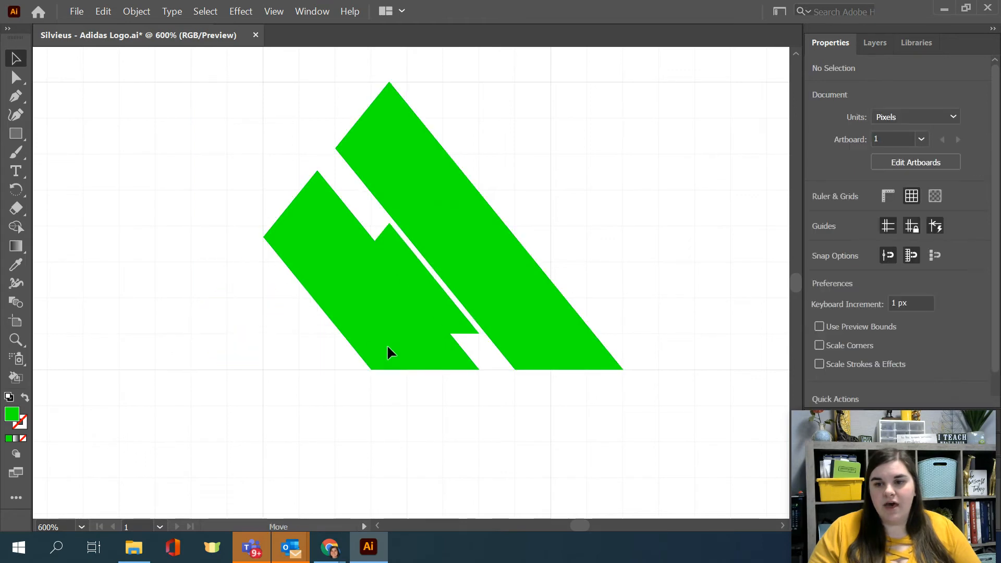
{"action": "key", "text": "ctrl+z"}
{"action": "left_click", "coordinate": [311, 422]}
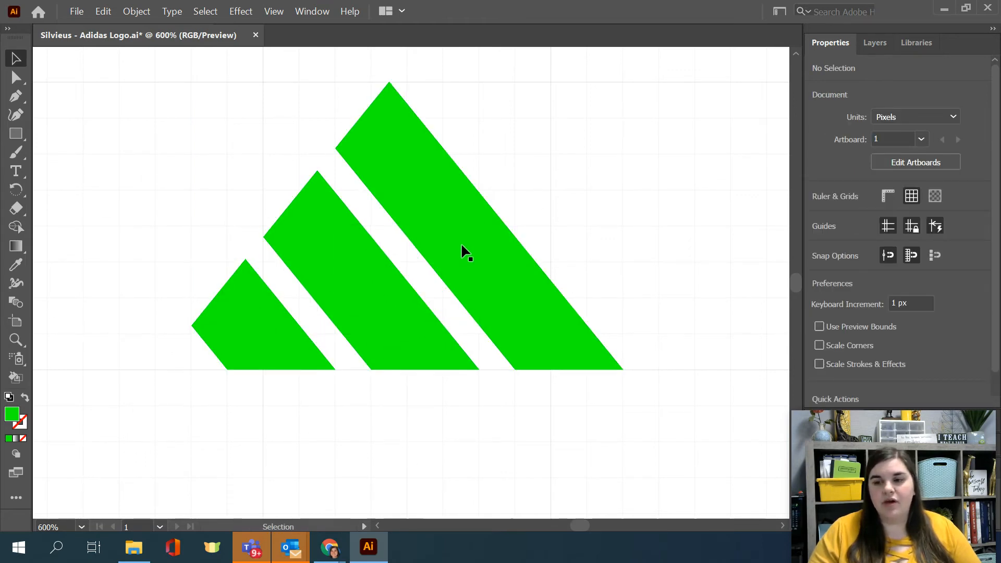
Activate the Direct Selection tool and turn off Snap to Grid so anchor points can be moved freely.
{"action": "left_click", "coordinate": [12, 82]}
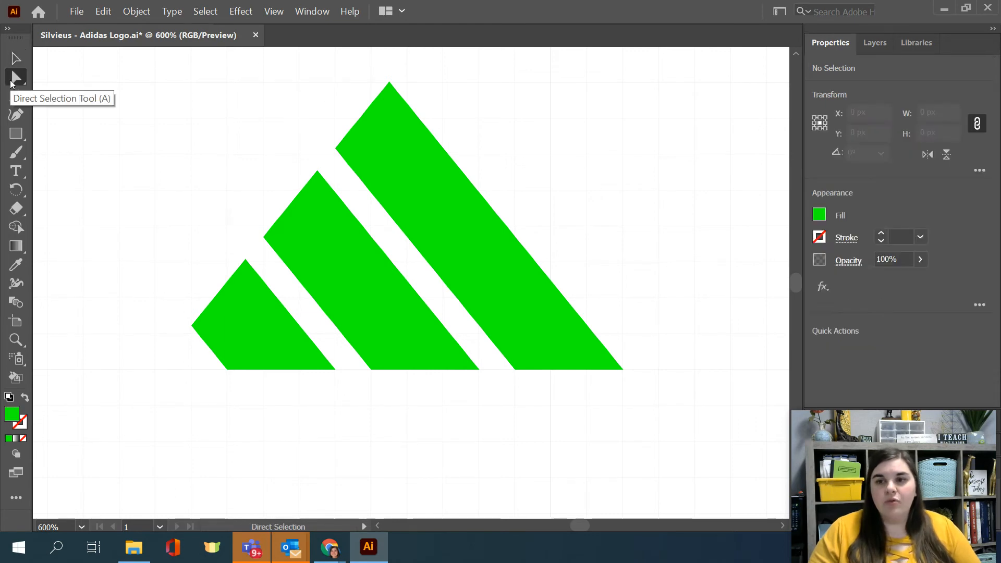
{"action": "left_click", "coordinate": [274, 11]}
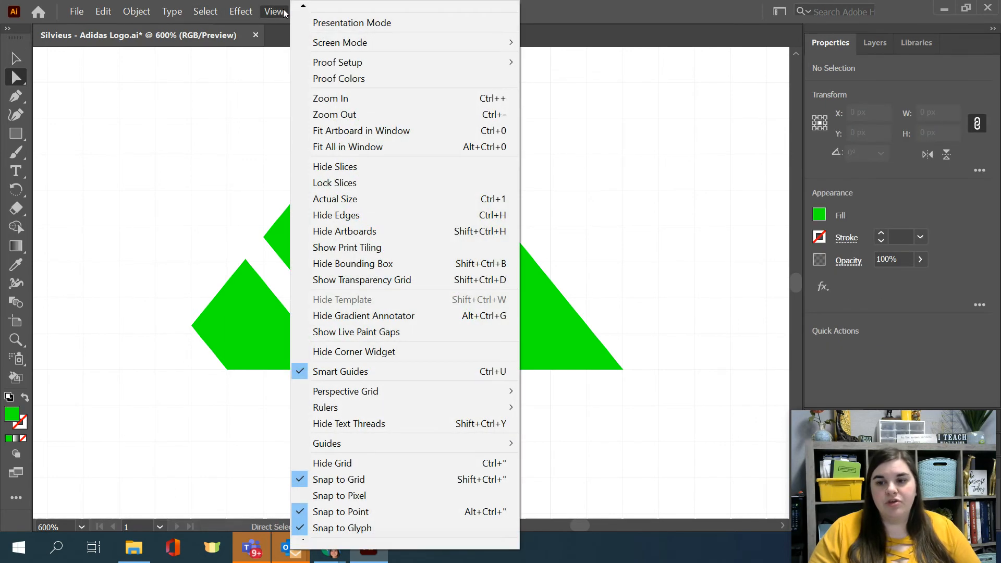
{"action": "key", "text": "ctrl"}
{"action": "key", "text": "ctrl"}
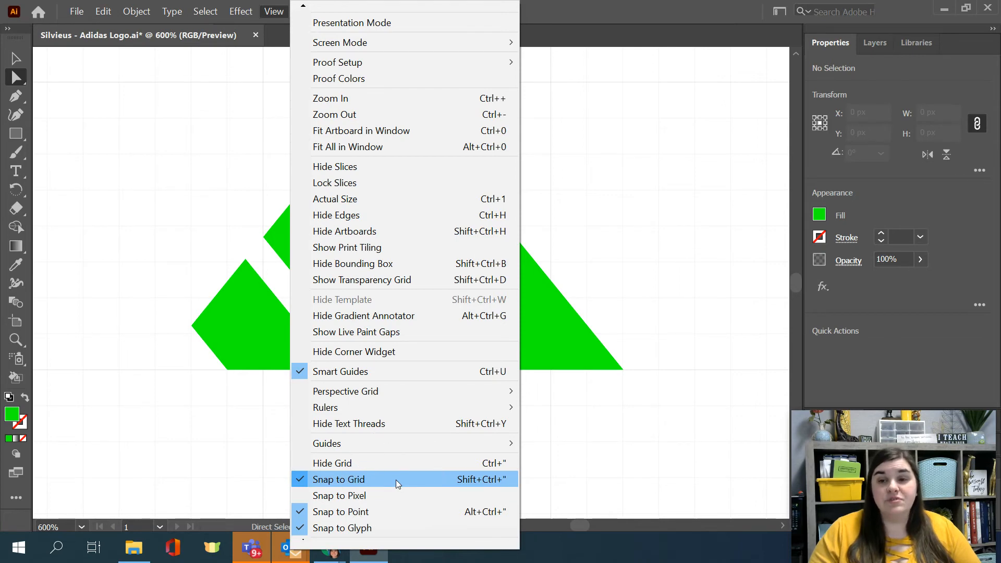
{"action": "left_click", "coordinate": [396, 479]}
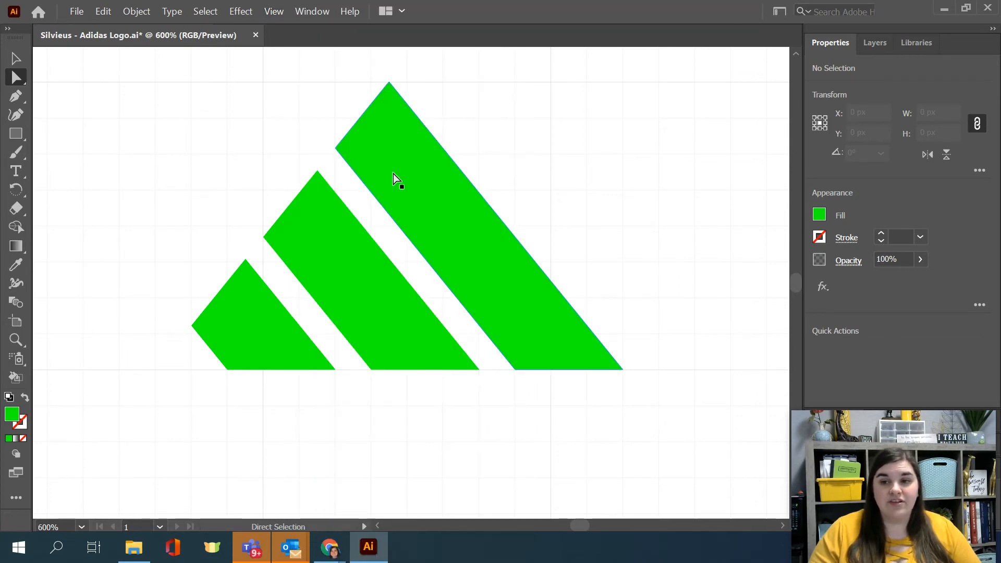
Select the leftmost anchor point of each of the three green stripes together with the Direct Selection tool.
{"action": "left_click", "coordinate": [336, 150]}
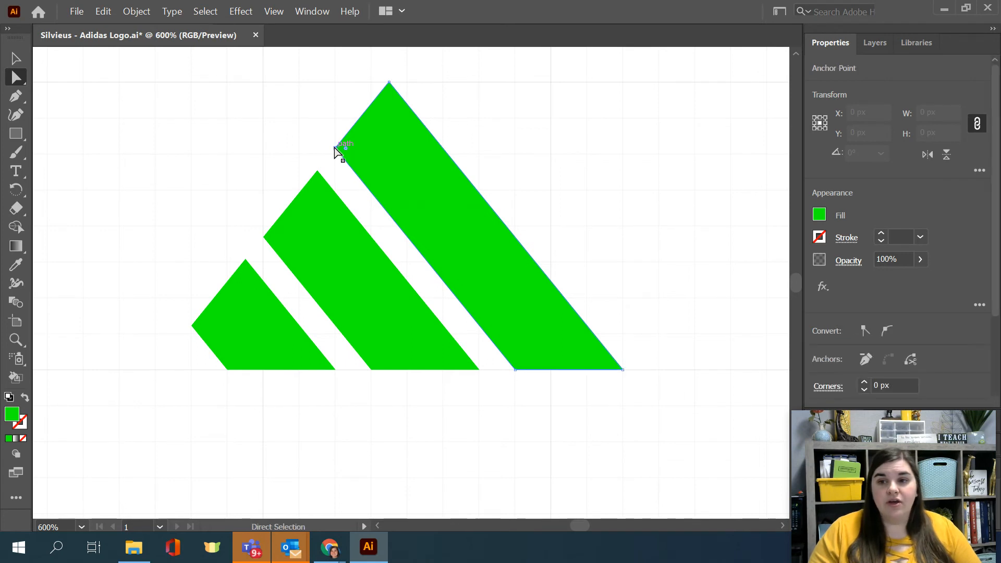
{"action": "left_click", "coordinate": [264, 236], "text": "shift"}
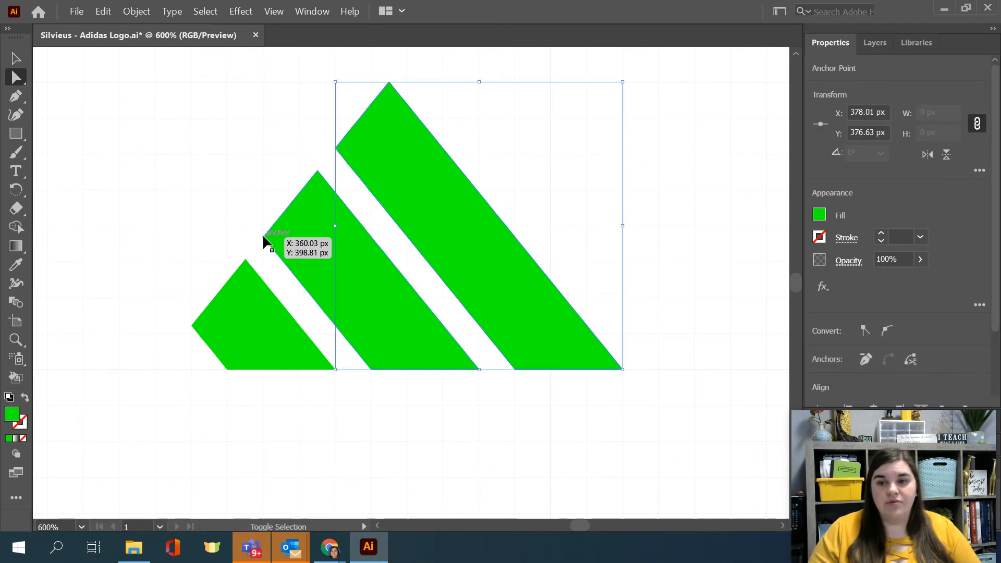
{"action": "left_click", "coordinate": [264, 237], "text": "shift"}
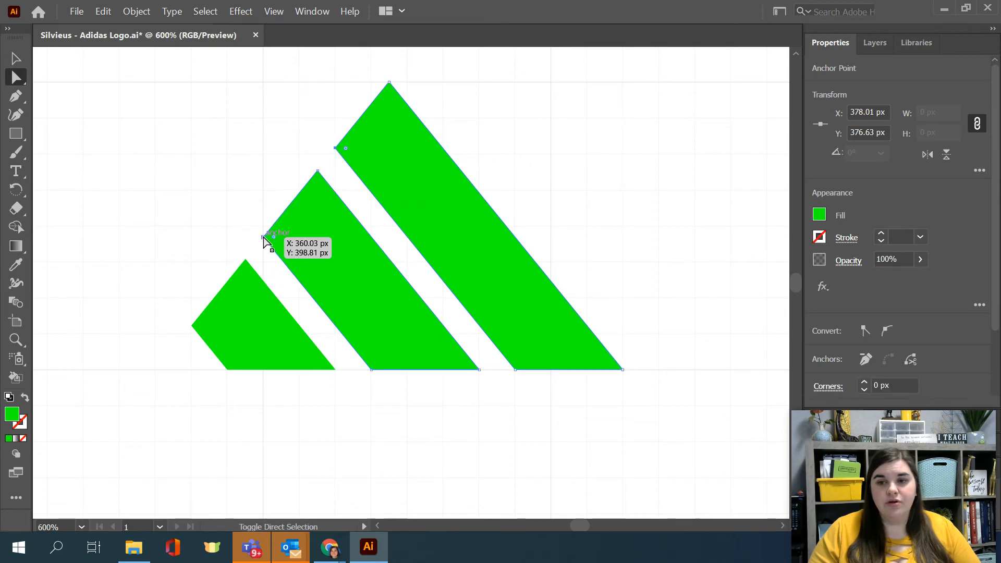
{"action": "left_click", "coordinate": [191, 325], "text": "shift"}
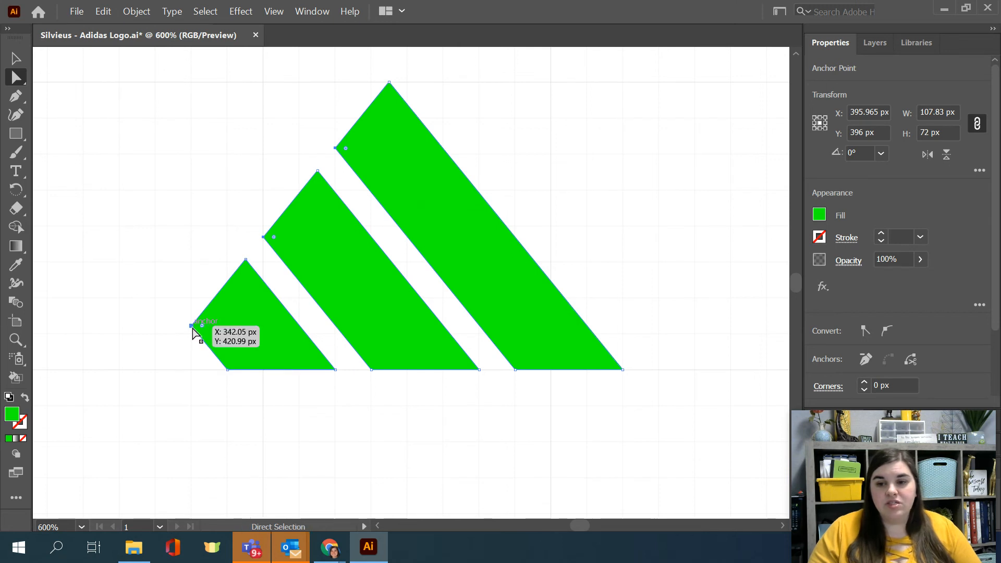
{"action": "key", "text": "ctrl"}
{"action": "key", "text": "ctrl"}
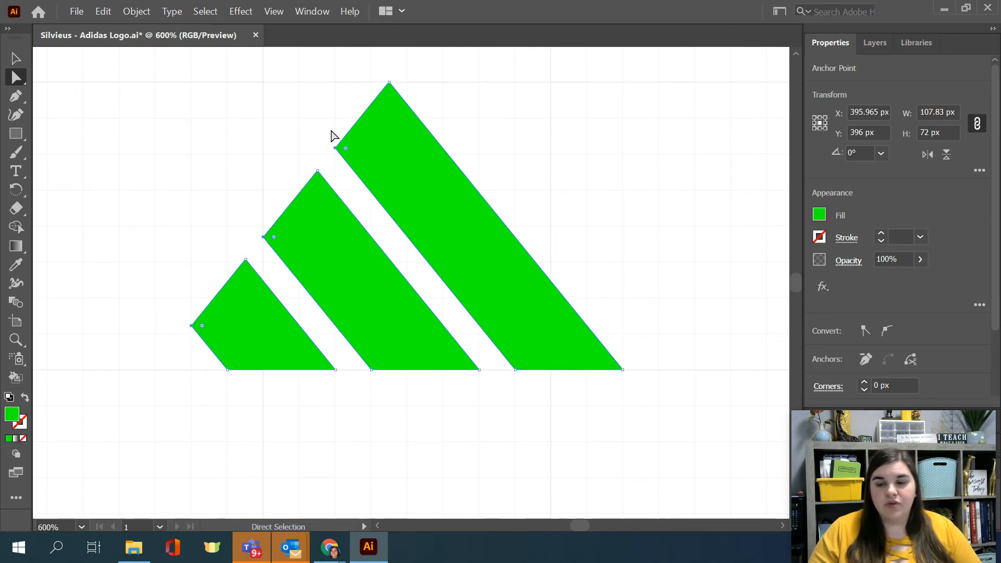
{"action": "key", "text": "ctrl"}
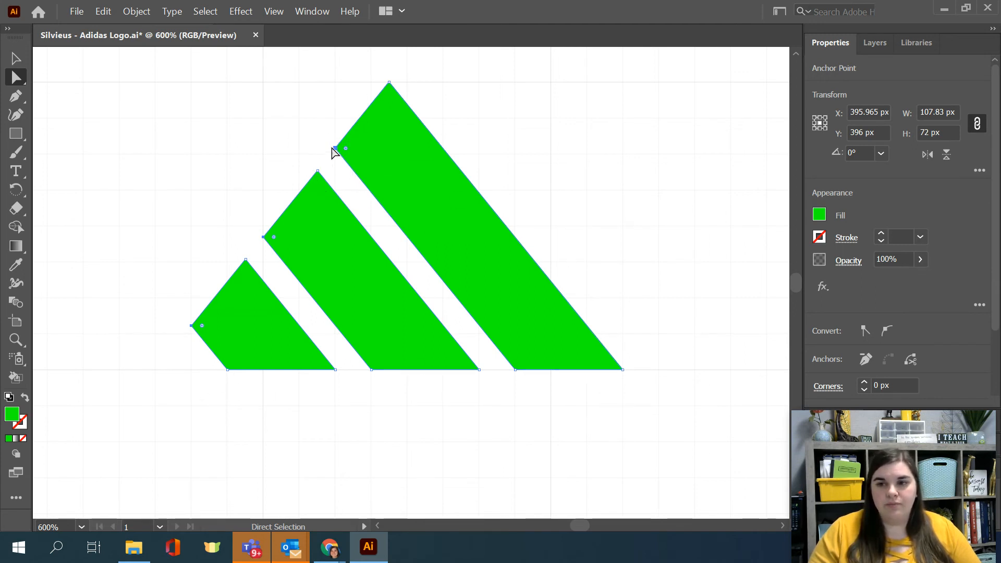
Try moving the three selected anchor points together to reshape the stripes' slanted upper ends, and undo the change.
{"action": "left_click_drag", "start_coordinate": [337, 150], "coordinate": [323, 136]}
{"action": "left_click_drag", "start_coordinate": [326, 137], "coordinate": [358, 118]}
{"action": "key", "text": "ctrl+z"}
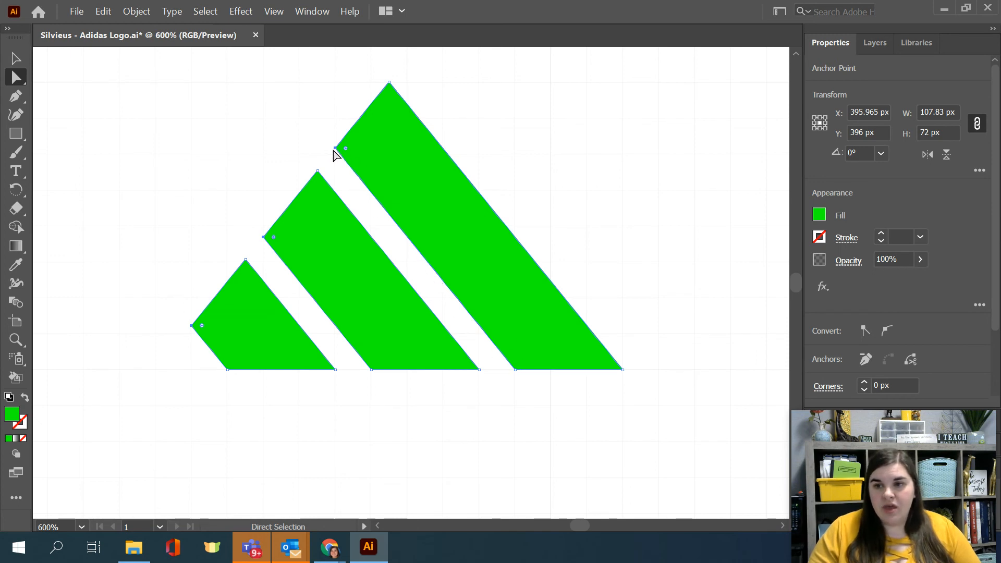
Move the three selected anchor points about 2 px left and 3 px up to square the stripes' upper ends, and clear the selection.
{"action": "left_click_drag", "start_coordinate": [333, 150], "coordinate": [324, 135]}
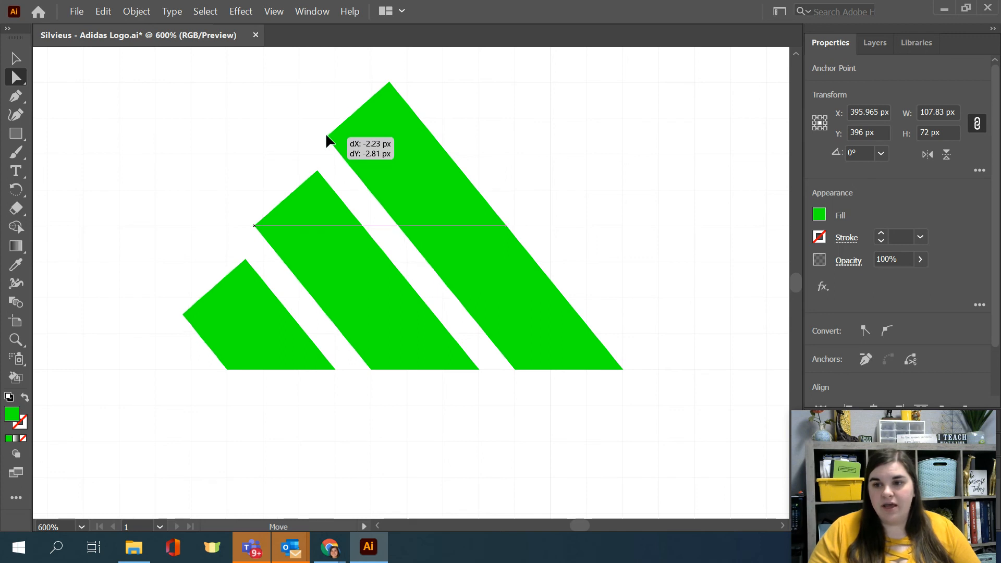
{"action": "left_click_drag", "start_coordinate": [326, 136], "coordinate": [326, 138]}
{"action": "left_click", "coordinate": [561, 140]}
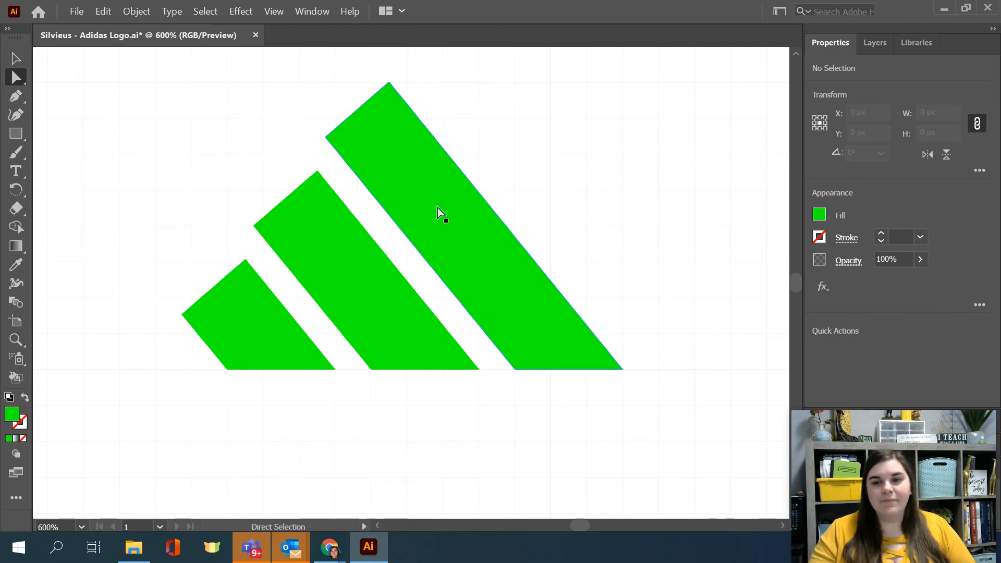
Select all three stripes, change their fill colour to black (000000), and clear the selection.
{"action": "left_click", "coordinate": [15, 58]}
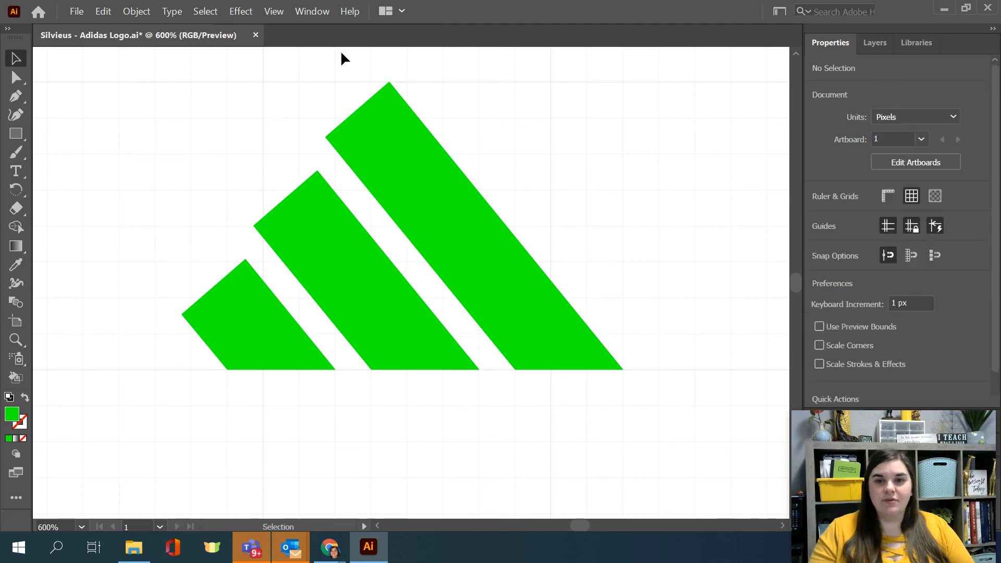
{"action": "left_click_drag", "start_coordinate": [575, 133], "coordinate": [188, 379]}
{"action": "double_click", "coordinate": [12, 415]}
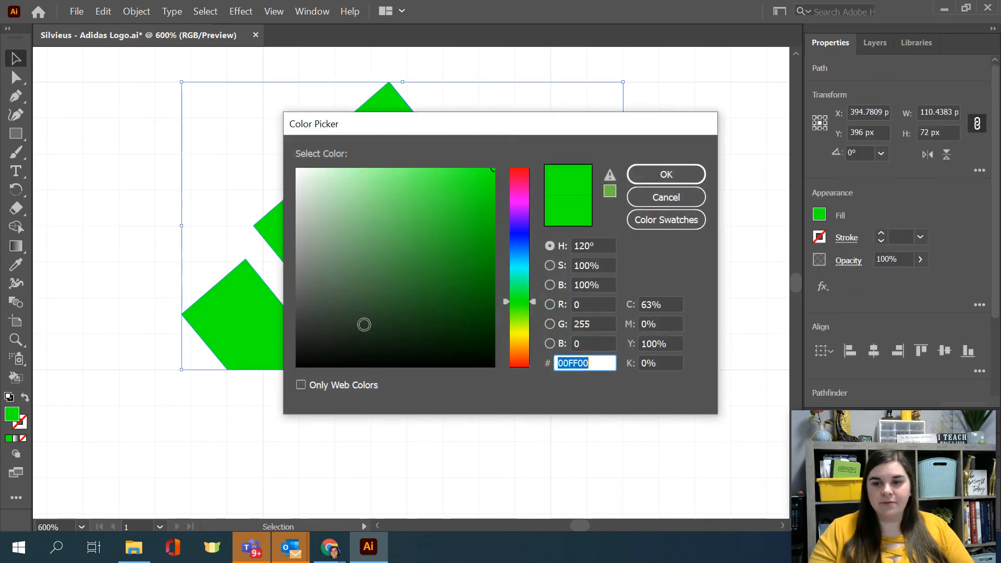
{"action": "type", "text": "000000"}
{"action": "left_click", "coordinate": [657, 172]}
{"action": "left_click", "coordinate": [669, 297]}
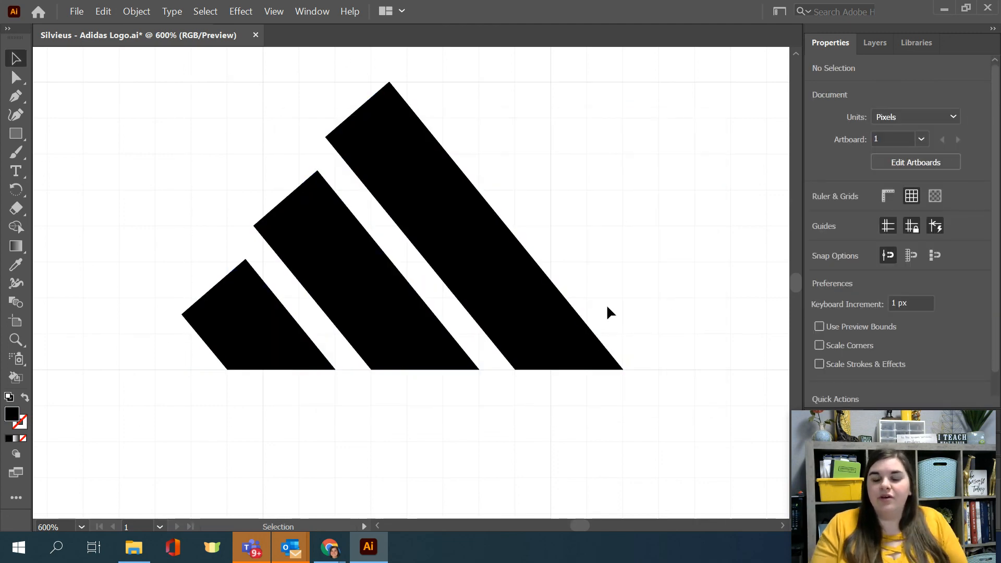